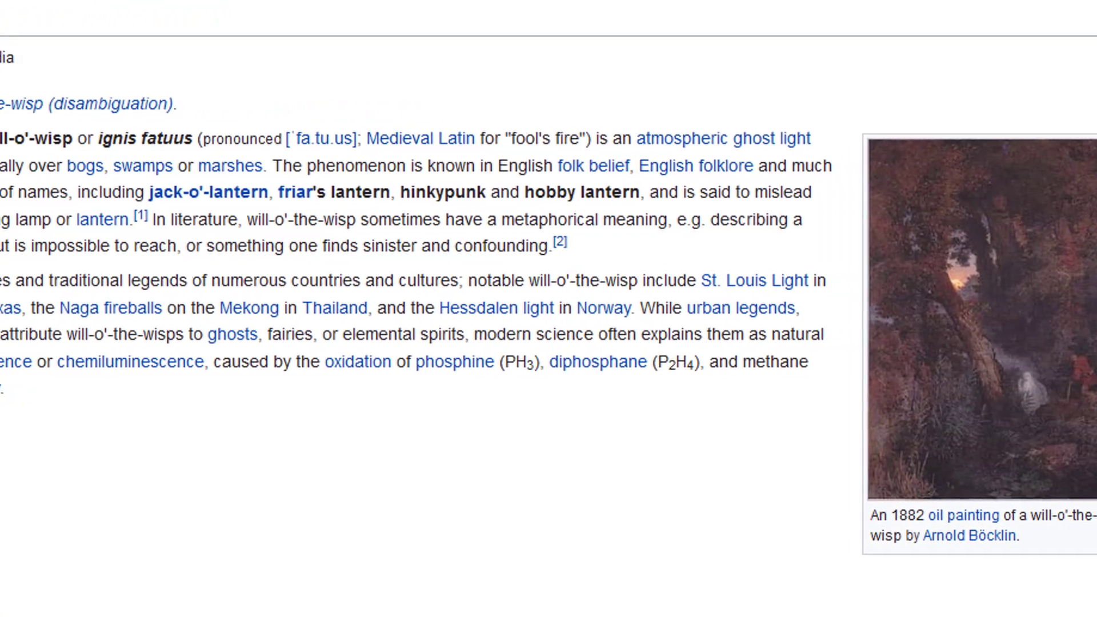
# - Scroll down the Will-o'-the-wisp article toward the snake painting
pyautogui.scroll(-8, 1074, 452)
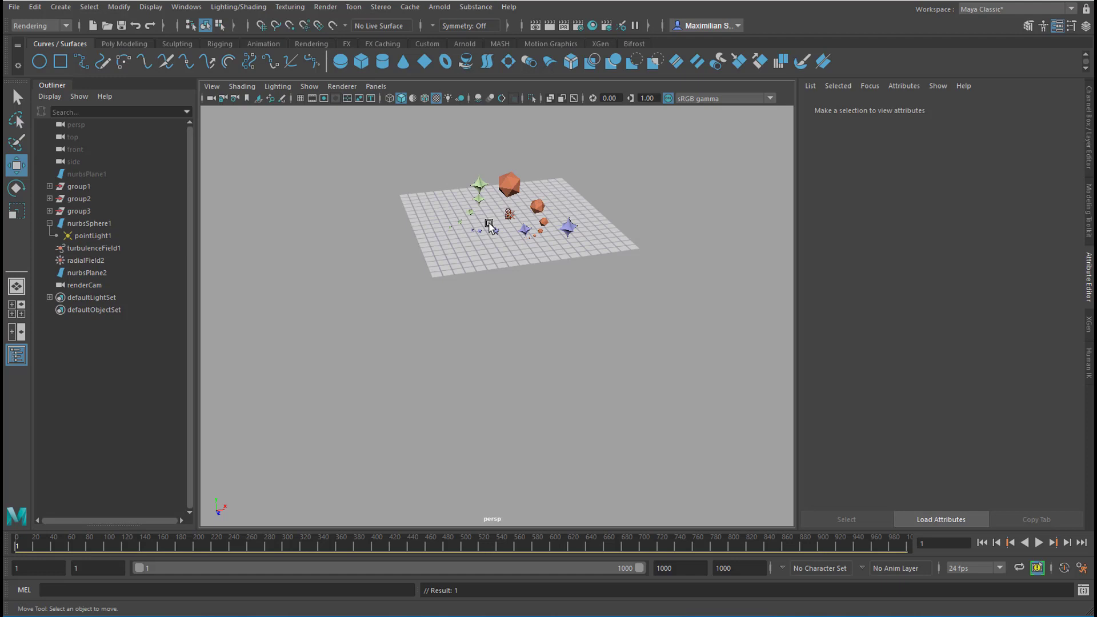
# - Switch to the Poly Modeling shelf and select turbulenceField1 and radialField2 to inspect them
pyautogui.click(122, 45)
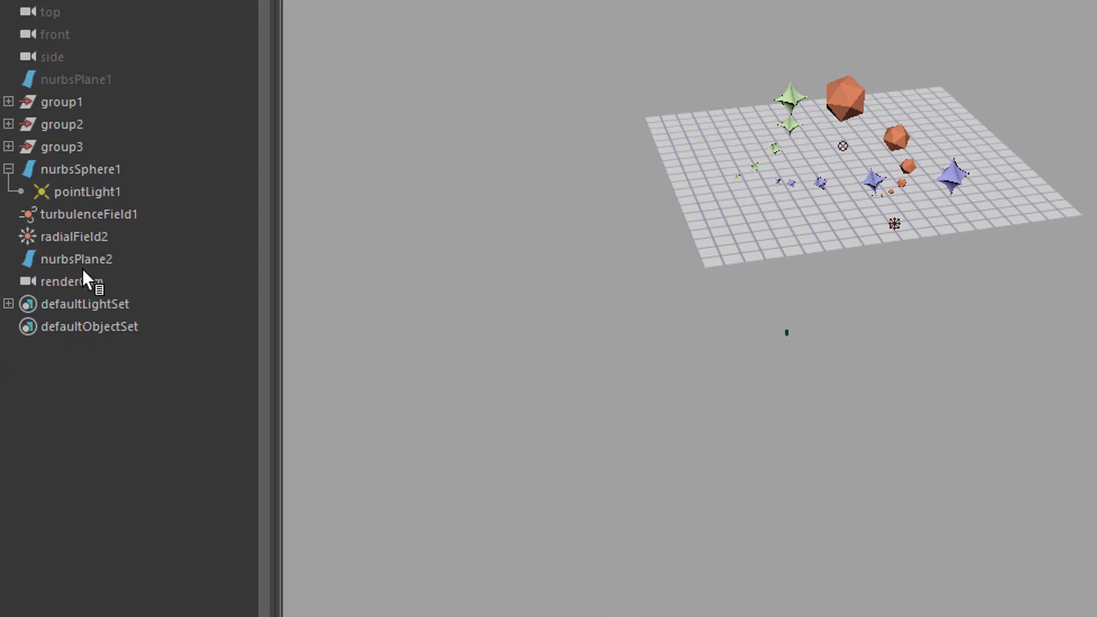
pyautogui.click(123, 218)
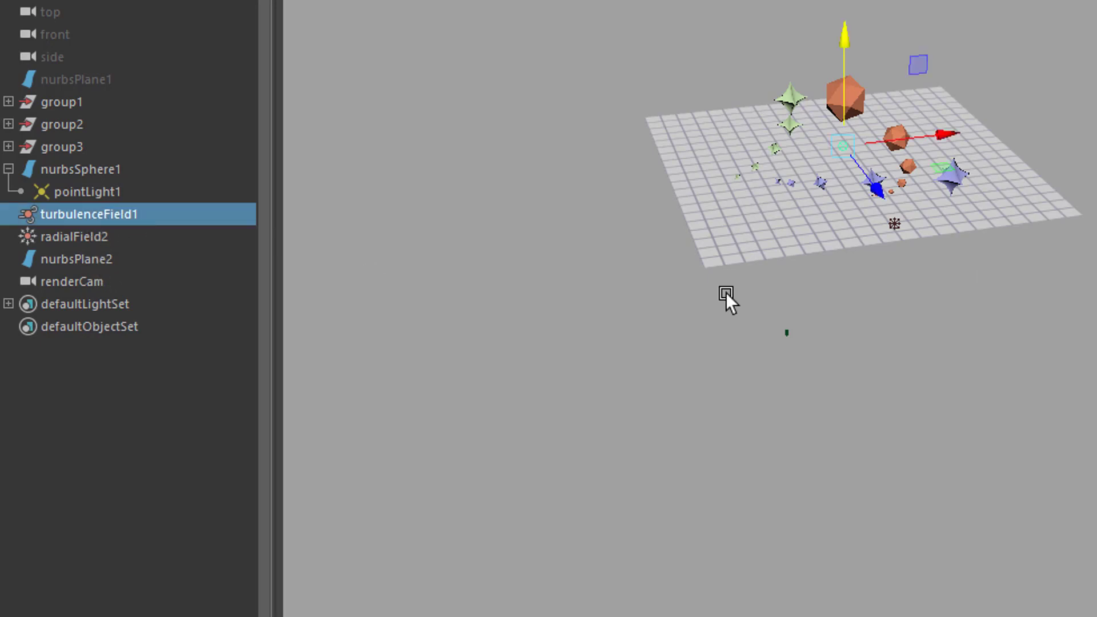
pyautogui.click(103, 239)
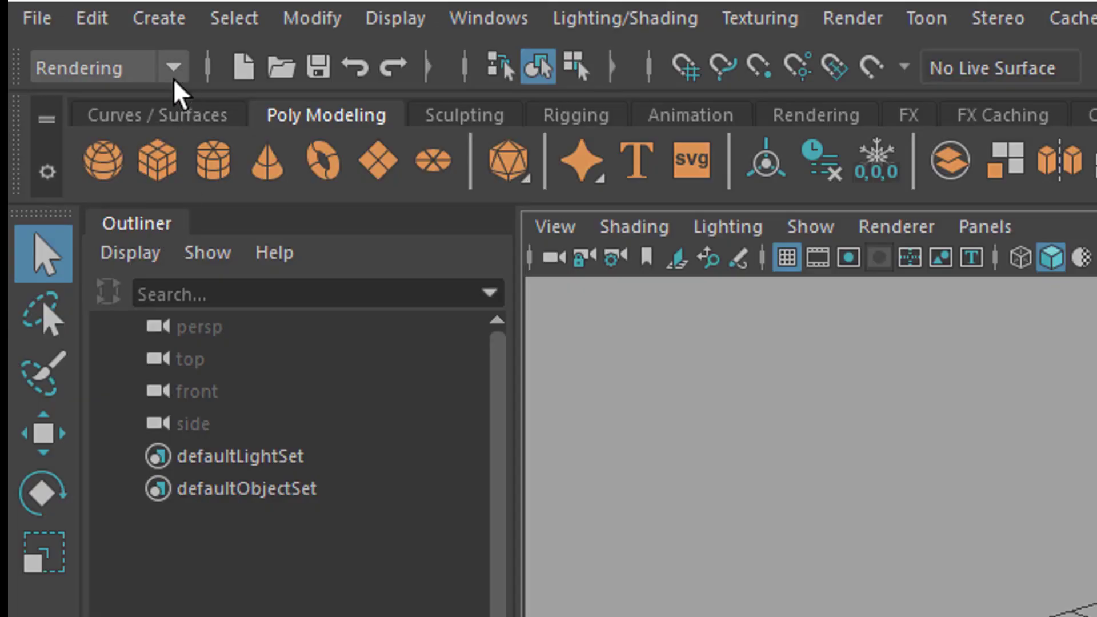
# - Add a point light, pointLight1, to the empty scene
pyautogui.click(153, 23)
pyautogui.moveTo(273, 166)
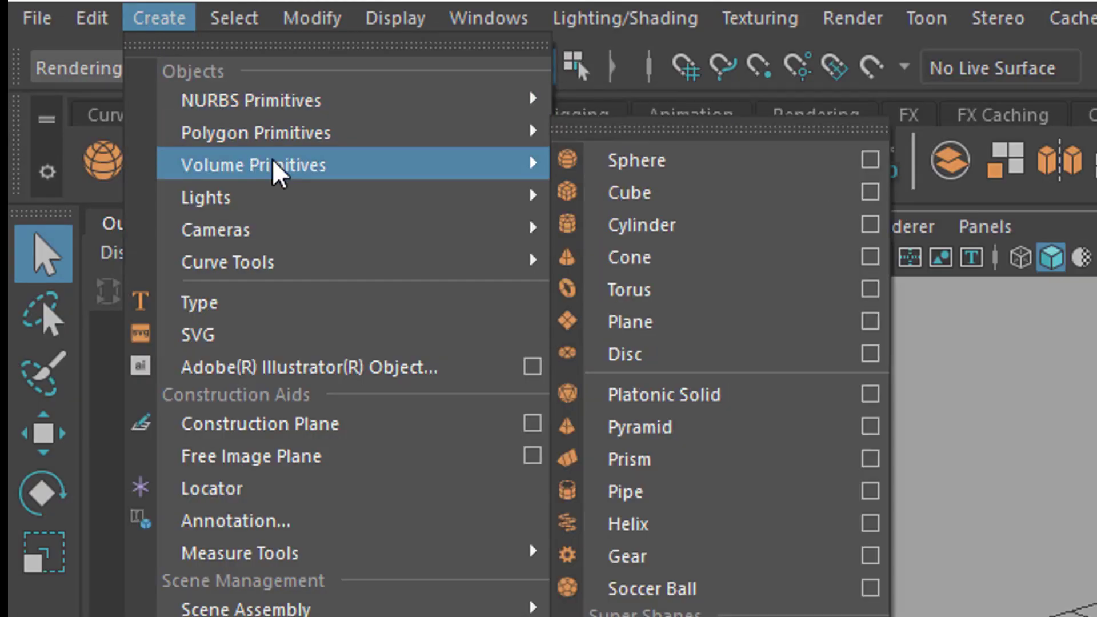
pyautogui.moveTo(278, 201)
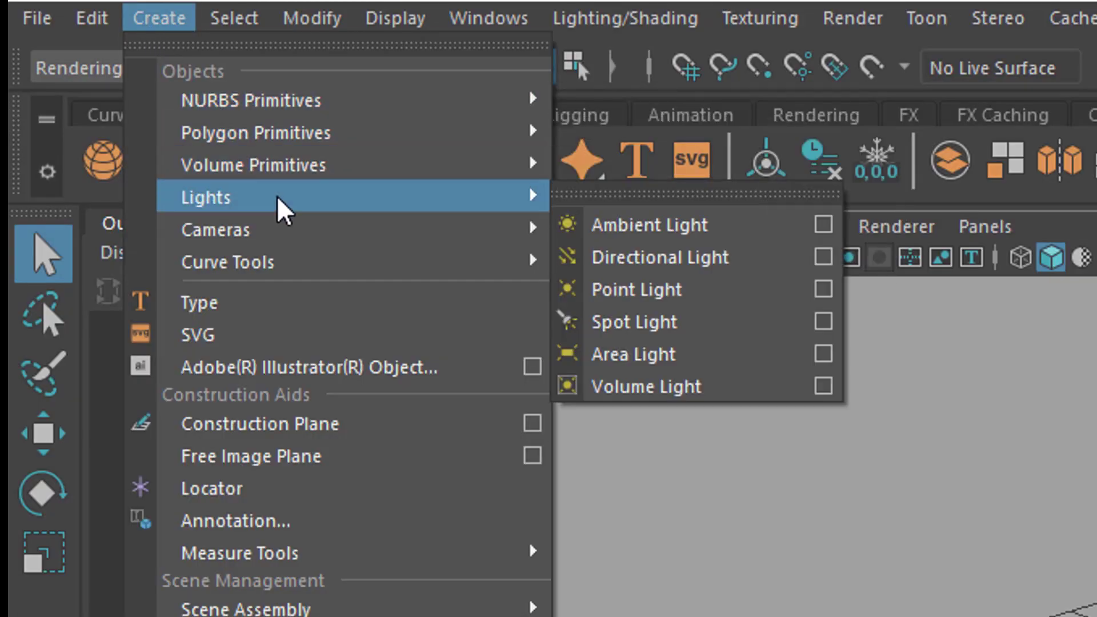
pyautogui.click(721, 309)
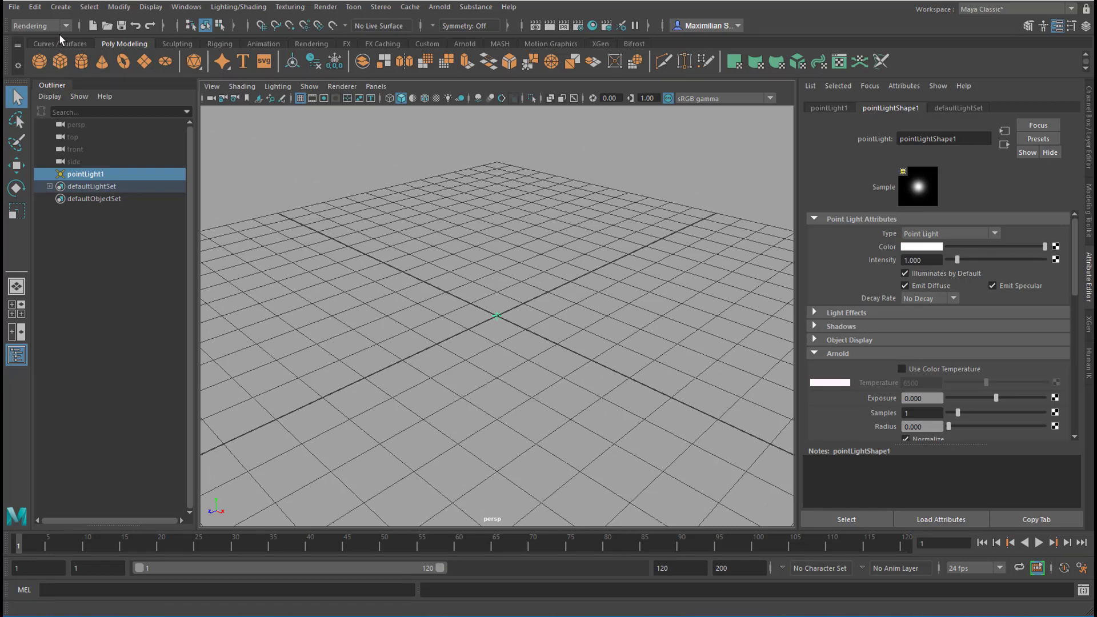
# - Switch to the FX menu set and add a gravity field
pyautogui.click(43, 25)
pyautogui.click(26, 76)
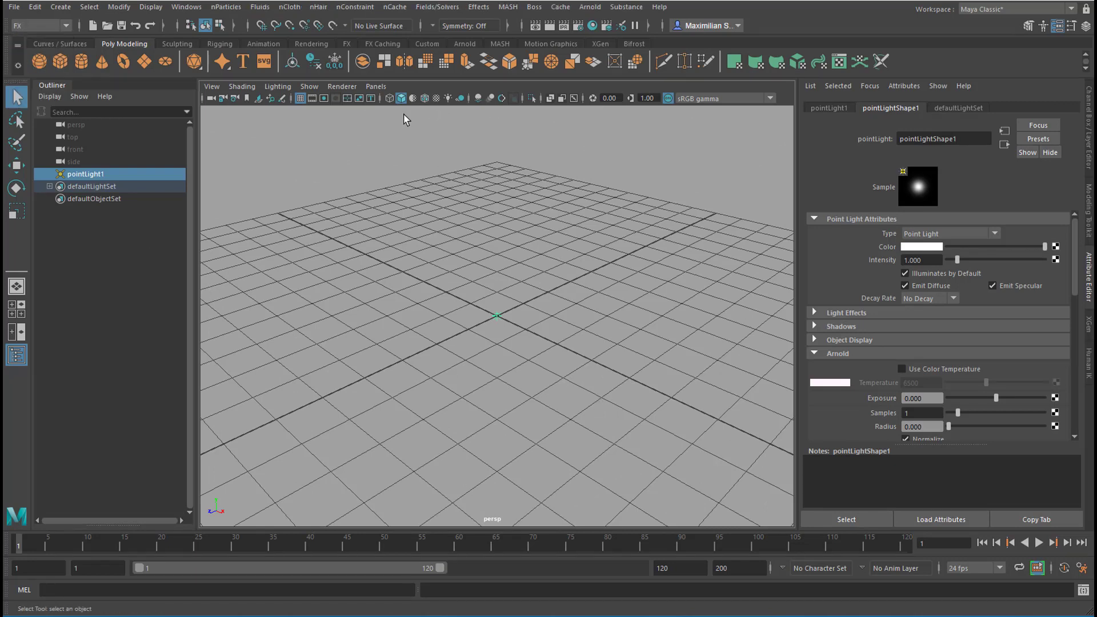
pyautogui.click(444, 7)
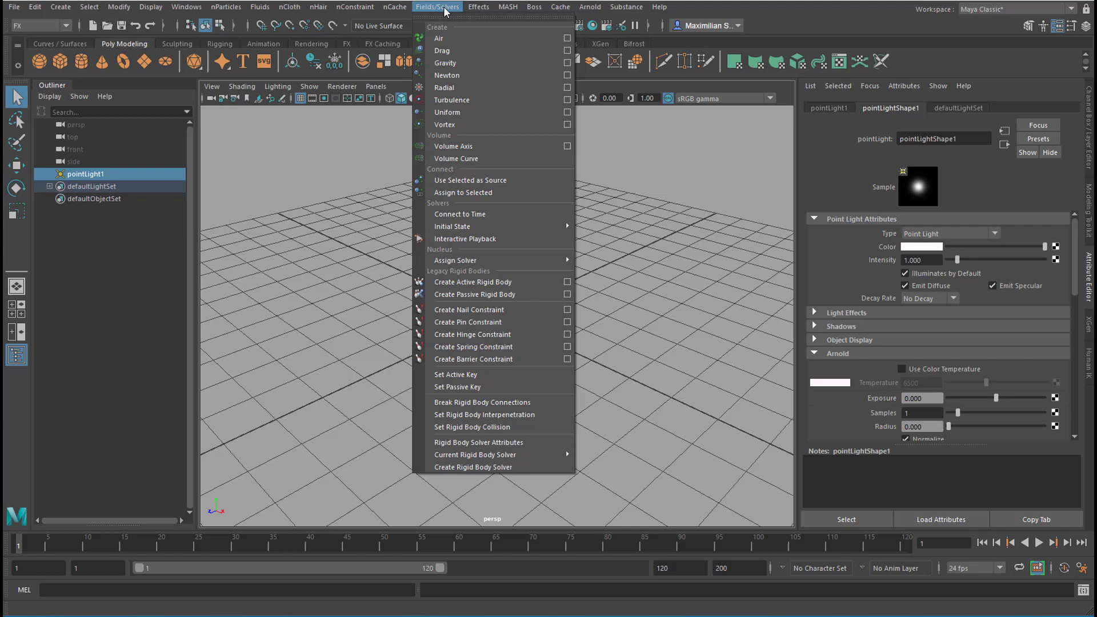
pyautogui.click(481, 66)
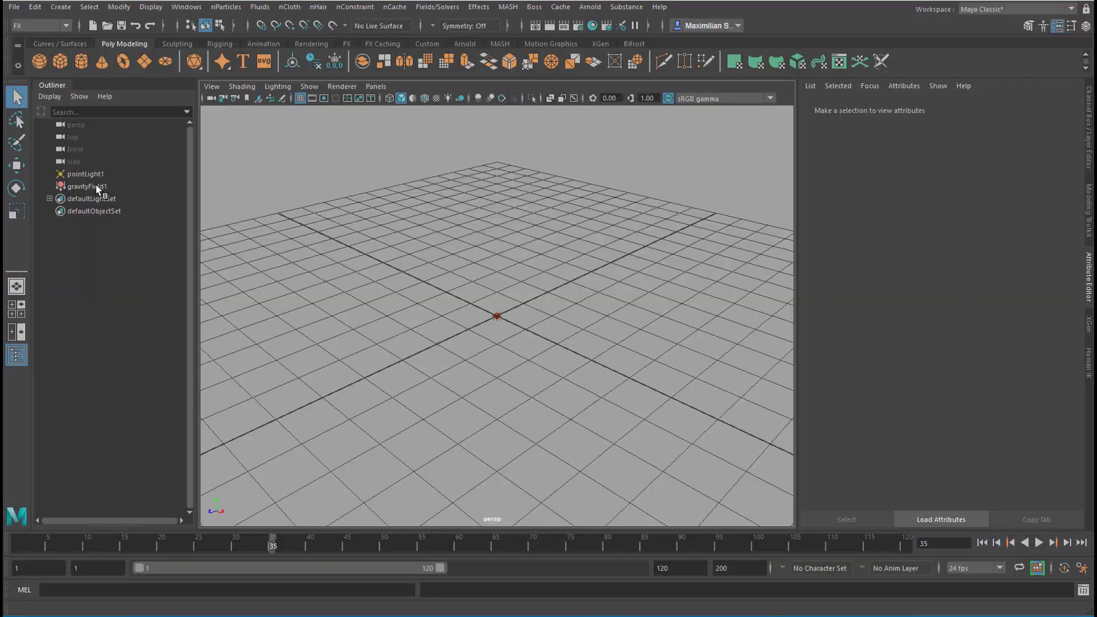
# - Delete gravityField1 and create polygon sphere pSphere1 at the origin beside pointLight1
pyautogui.click(97, 188)
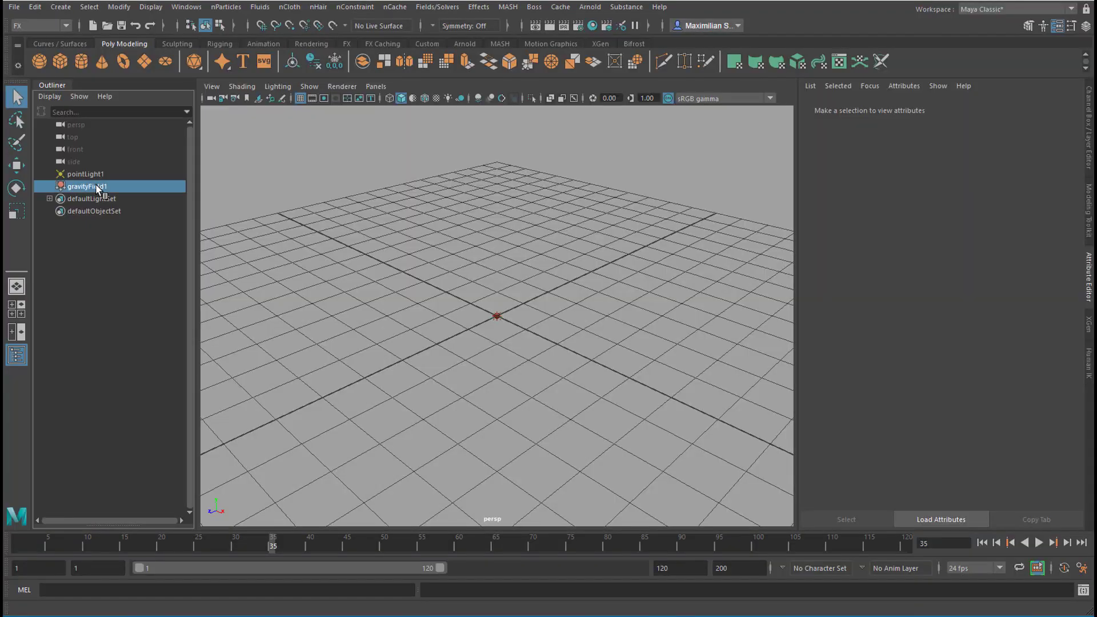
pyautogui.press('Delete')
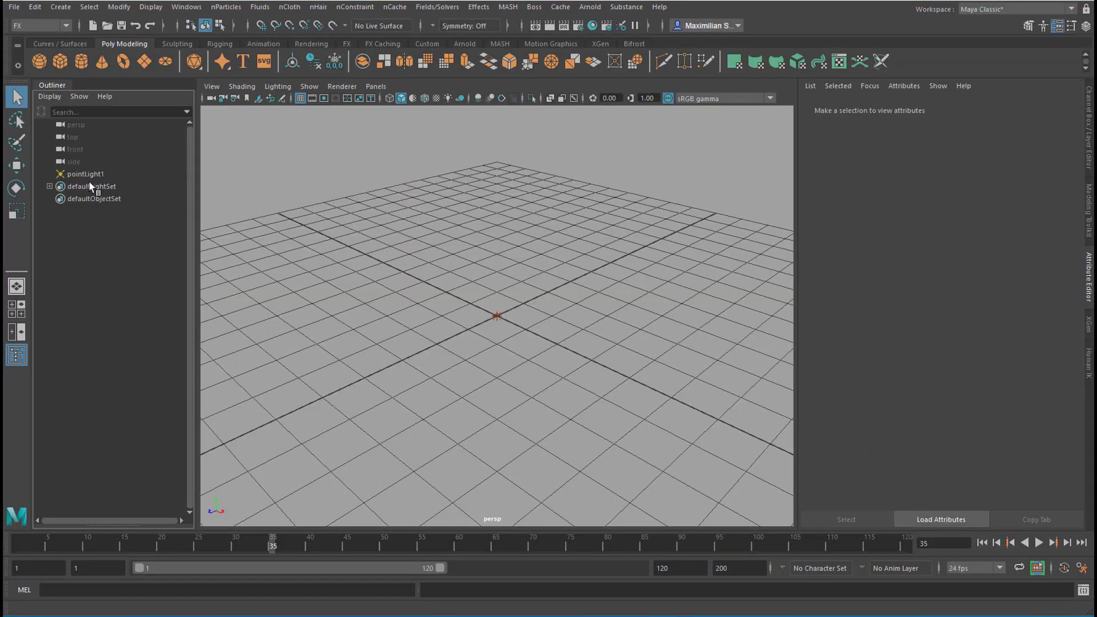
pyautogui.click(95, 175)
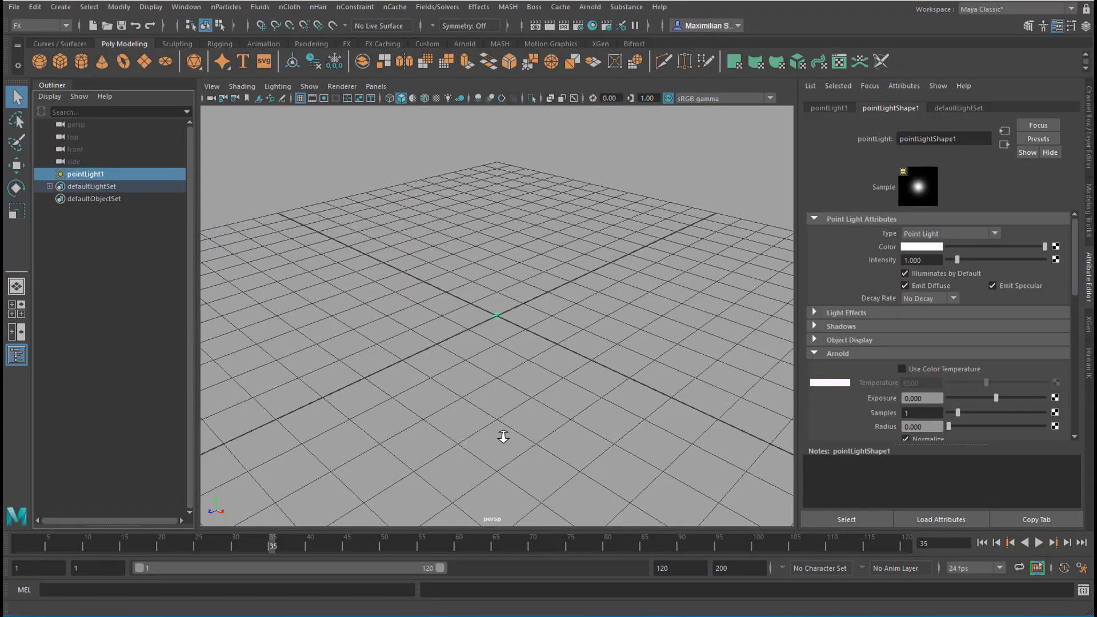
pyautogui.keyDown('alt'); pyautogui.moveTo(503, 437); pyautogui.dragTo(618, 435, button='right'); pyautogui.keyUp('alt')
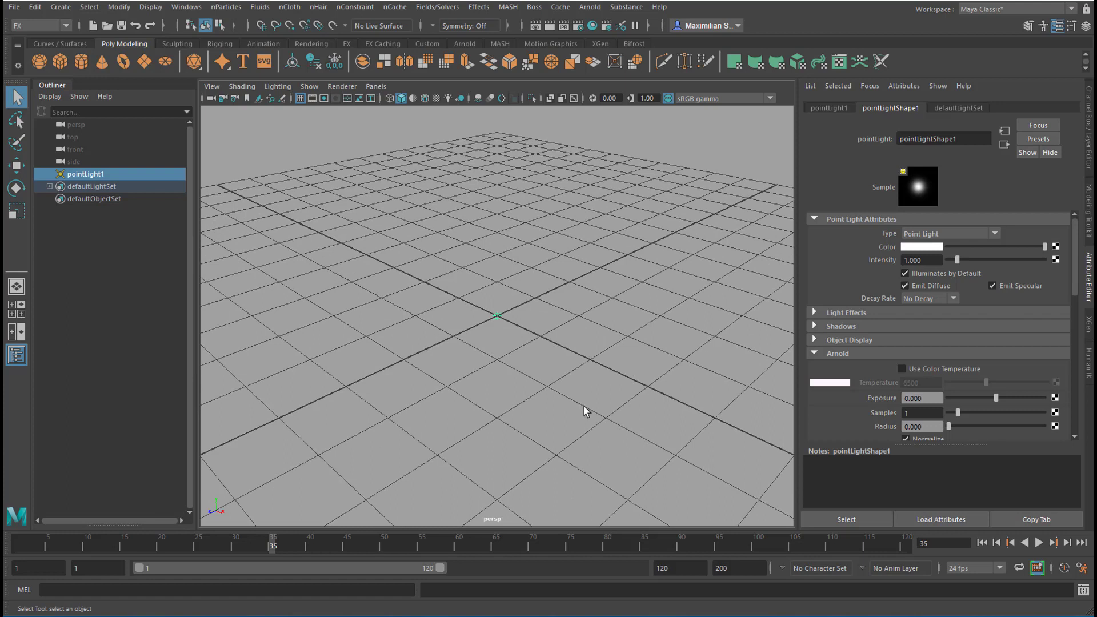
pyautogui.click(38, 63)
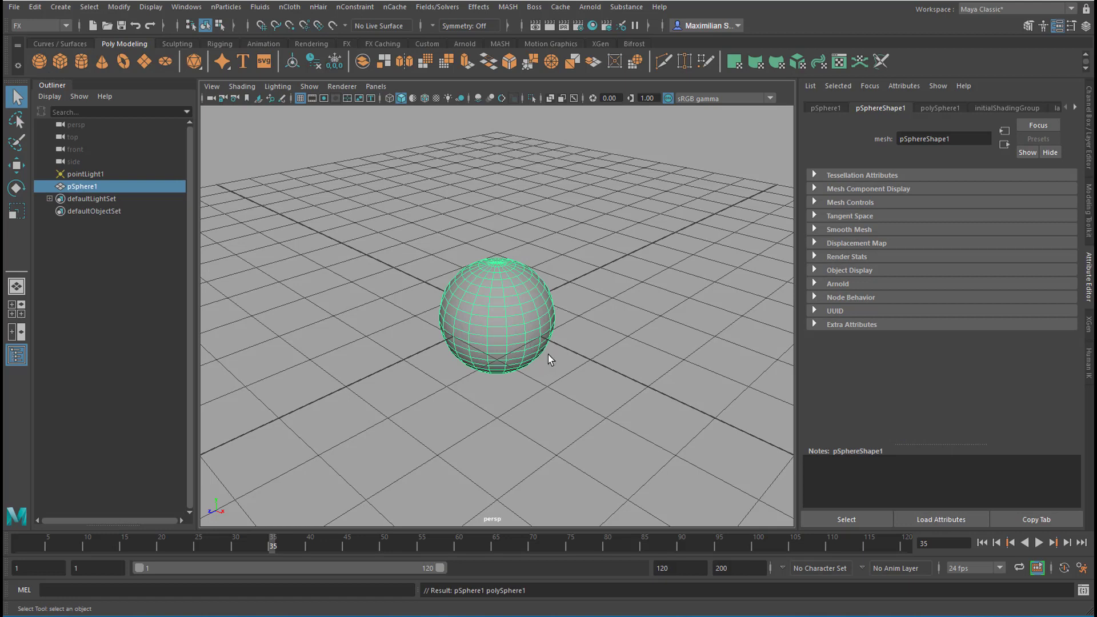
# - Play the turbulence-driven sphere simulation and set the animation end frame to 1000
pyautogui.click(442, 8)
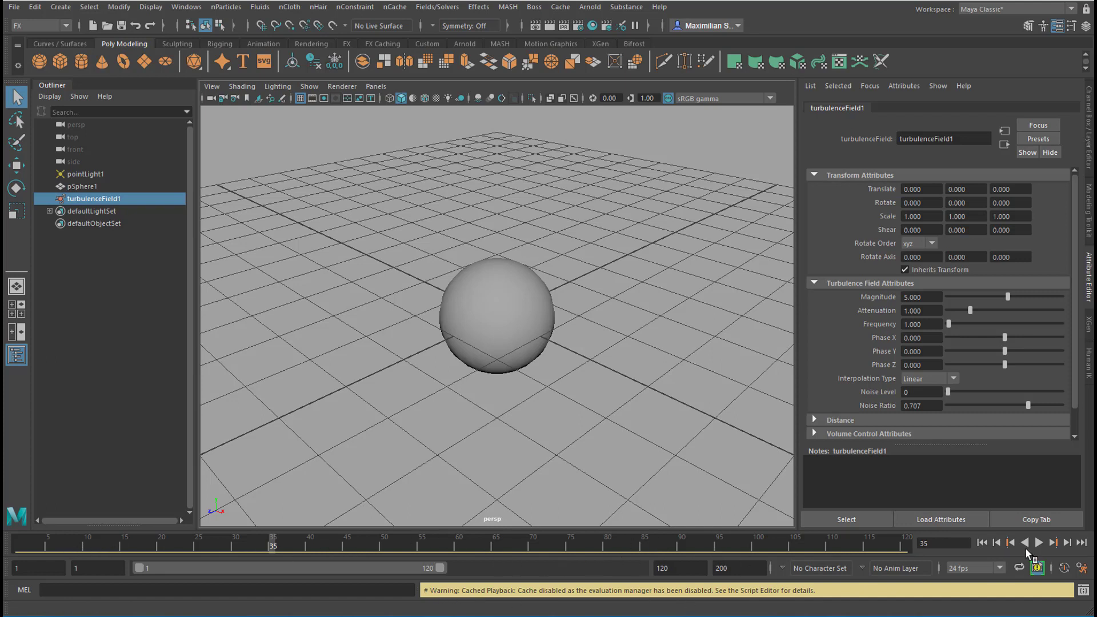
pyautogui.click(984, 544)
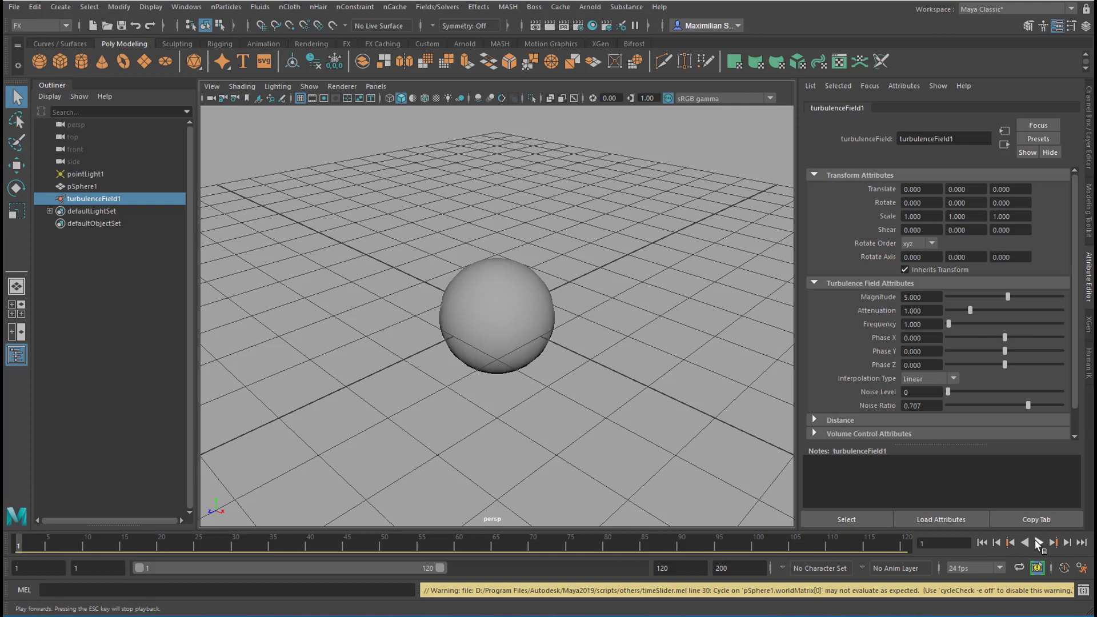
pyautogui.click(1038, 543)
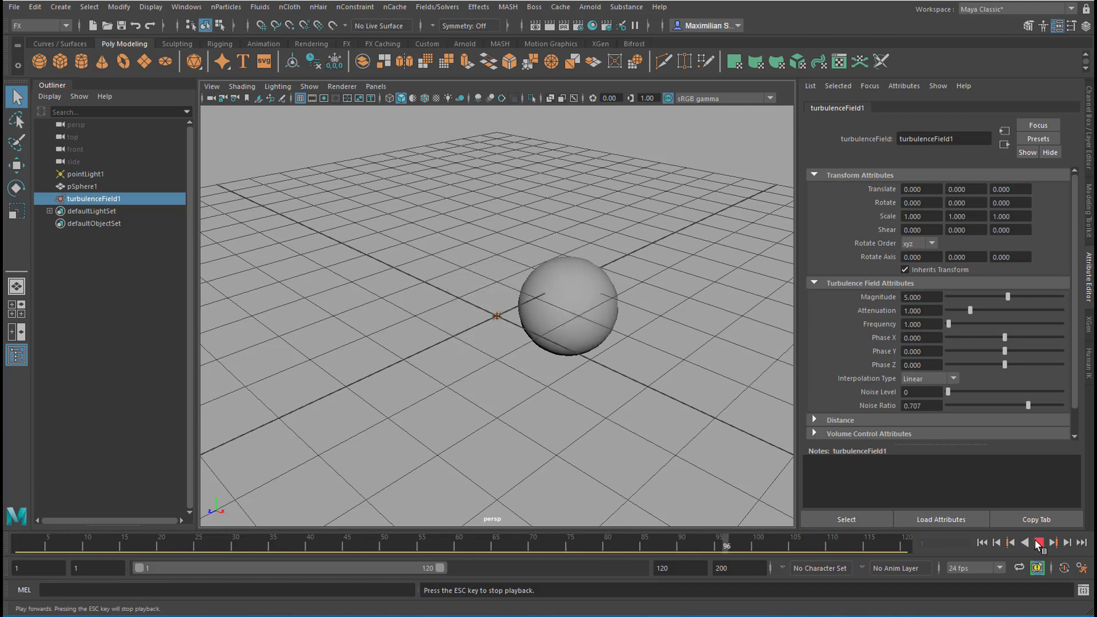
pyautogui.click(1037, 543)
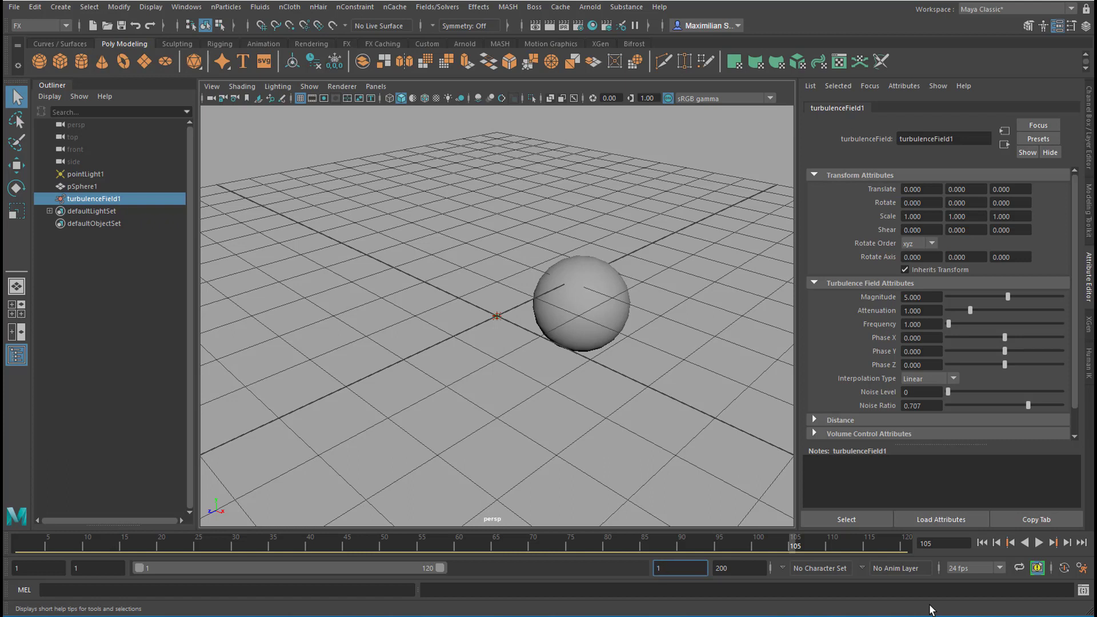
pyautogui.press('Return')
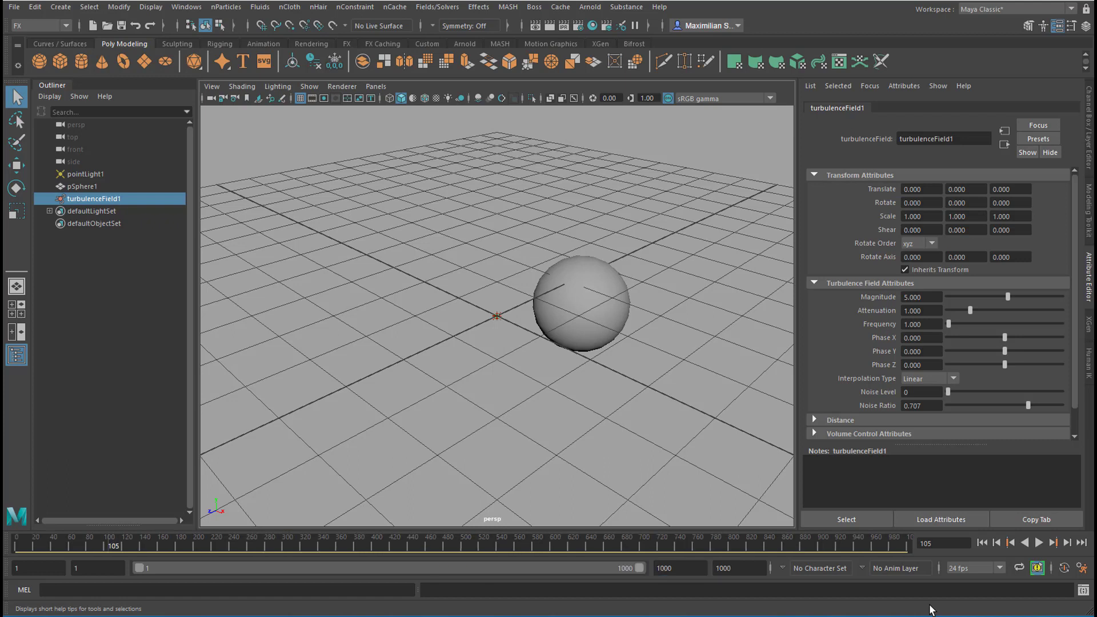
pyautogui.click(984, 543)
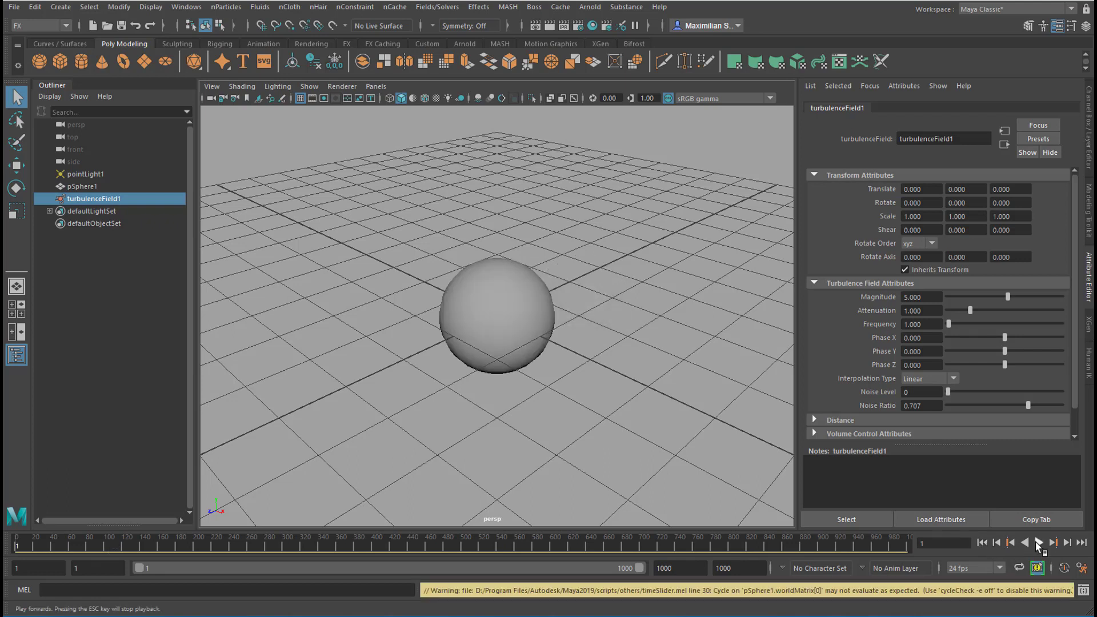
# - Hide the sphere and replay the simulation, stopping at frame 73
pyautogui.click(542, 312)
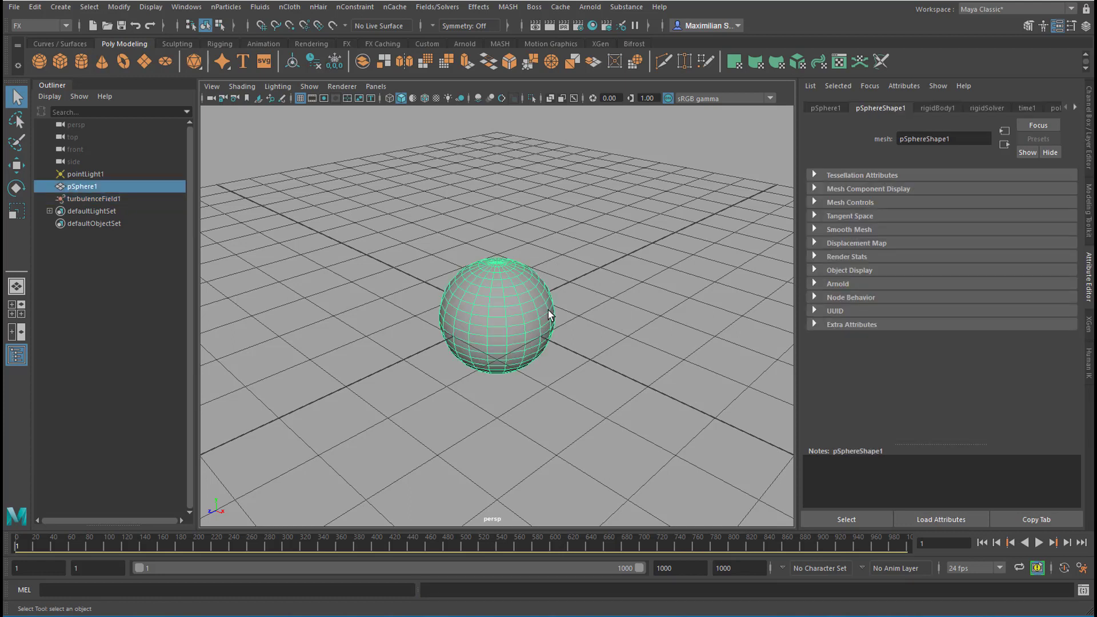
pyautogui.press('h')
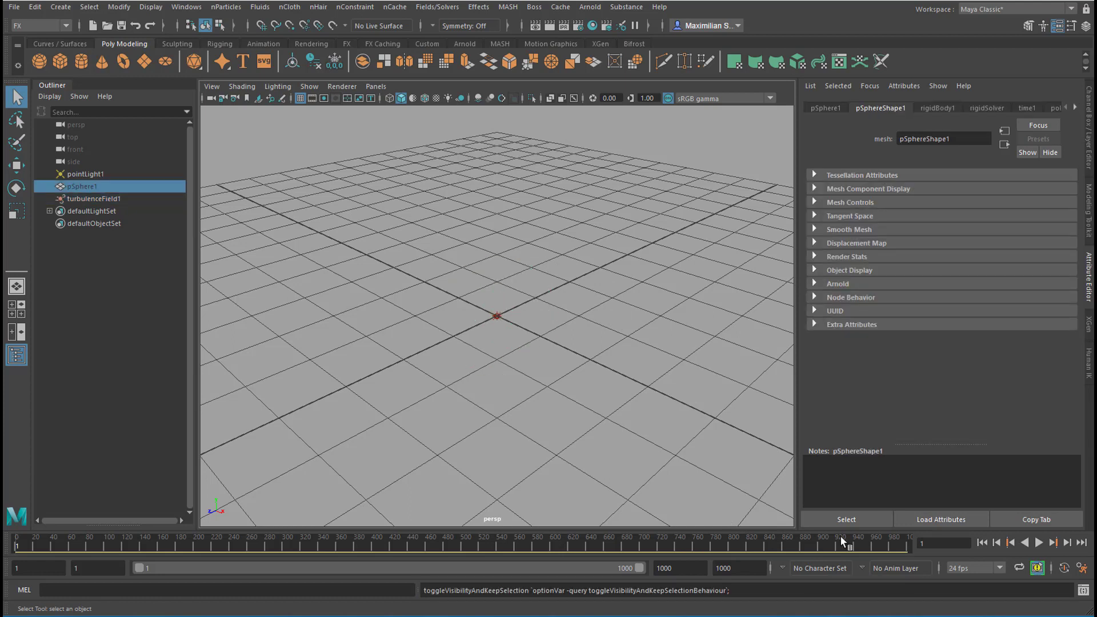
pyautogui.click(1038, 541)
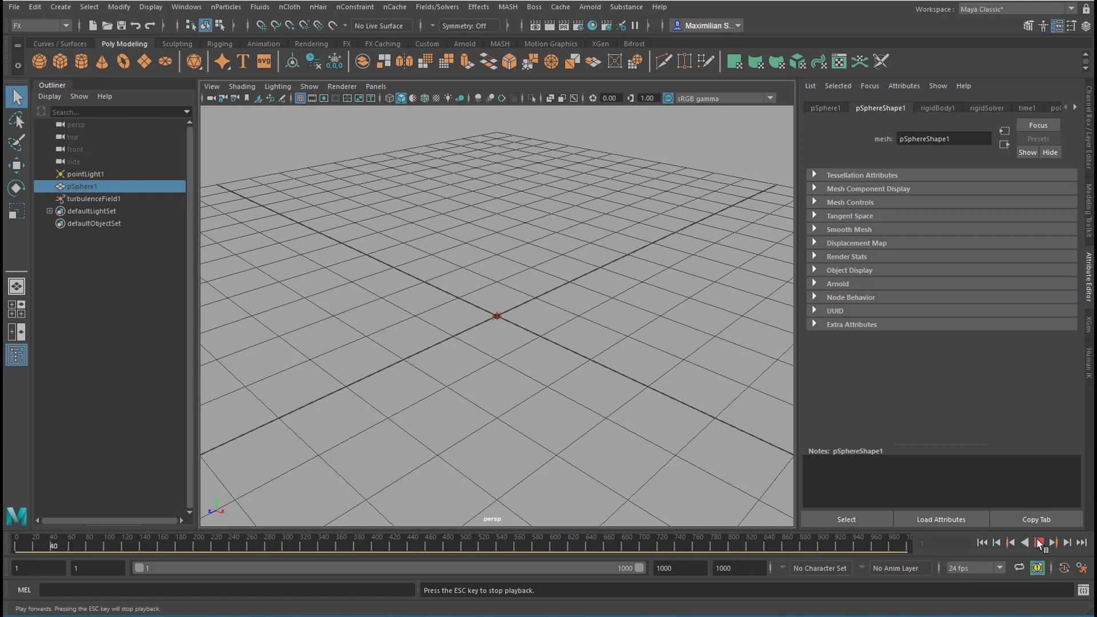
pyautogui.click(1039, 543)
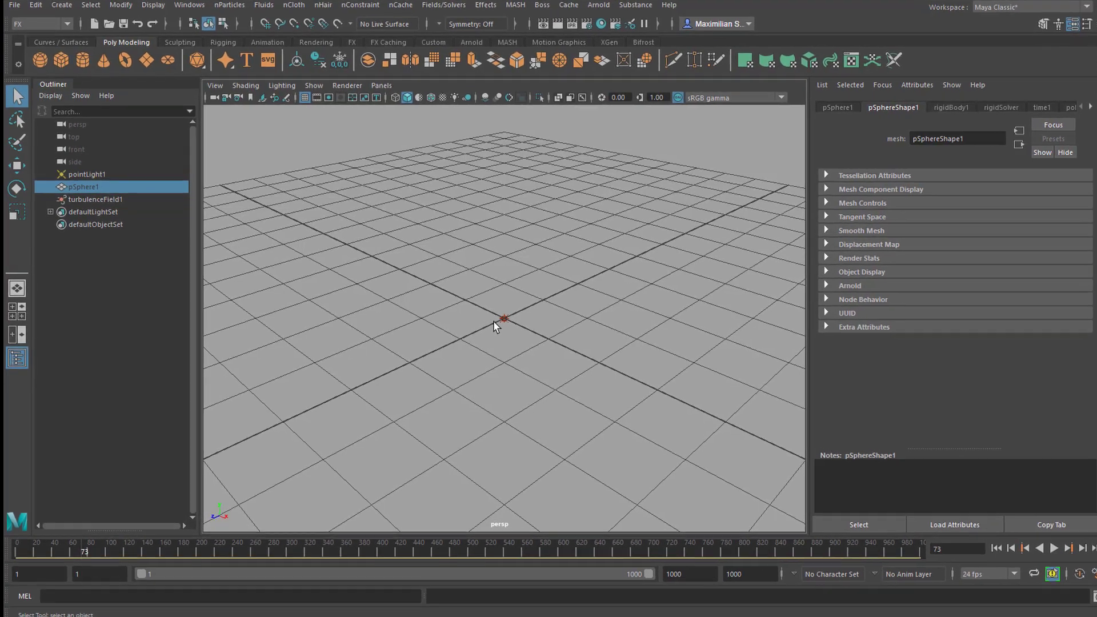
# - Rewind to the first frame and parent pointLight1 under pSphere1 in the Outliner
pyautogui.click(1009, 553)
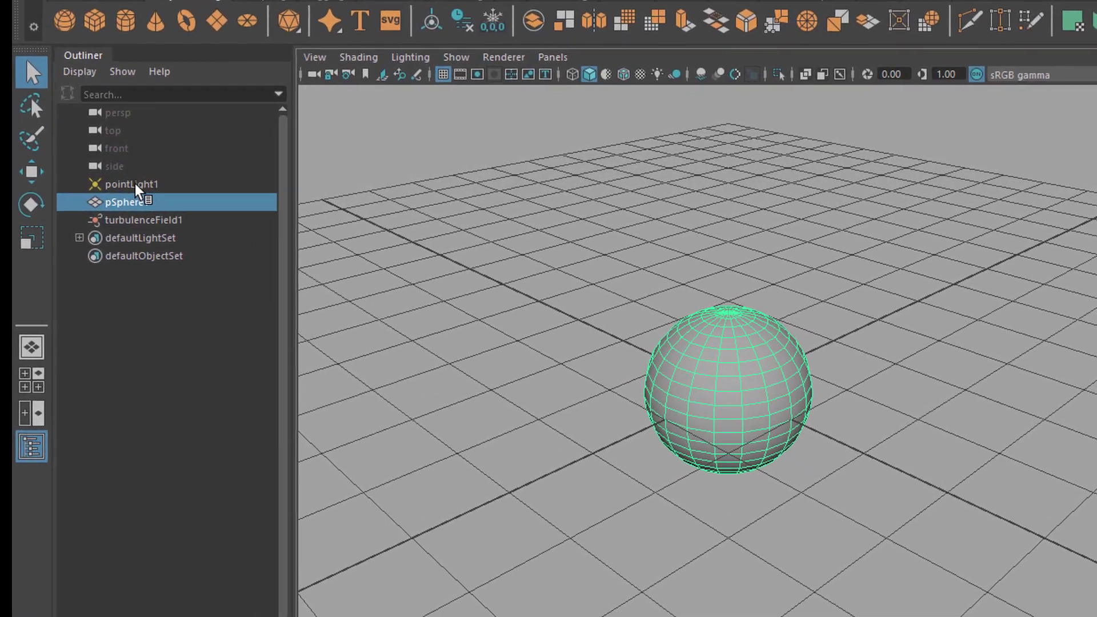
pyautogui.click(117, 181)
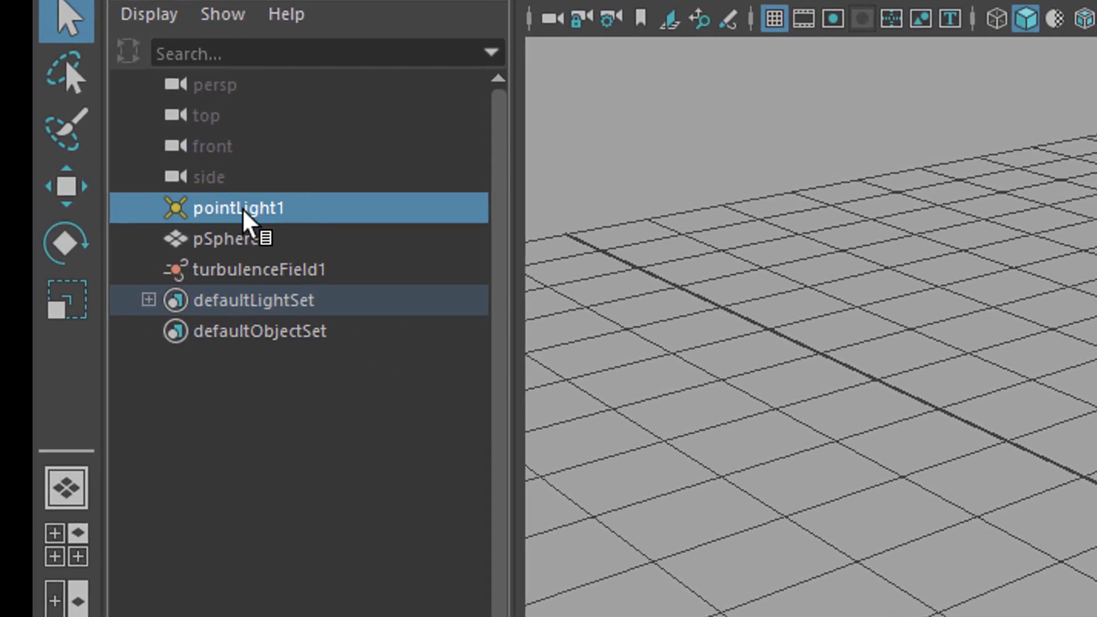
pyautogui.moveTo(262, 212); pyautogui.dragTo(291, 245, button='middle')
pyautogui.moveTo(349, 274); pyautogui.dragTo(507, 379, button='middle')
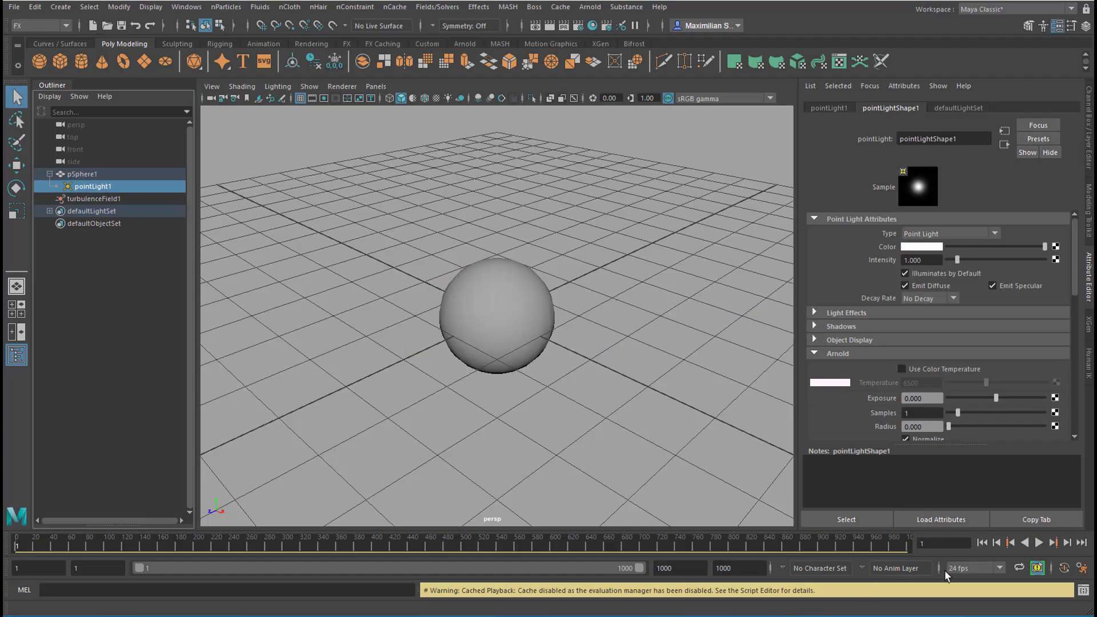
# - Play to frame 101, then hide the sphere and undo to bring it back
pyautogui.click(1040, 543)
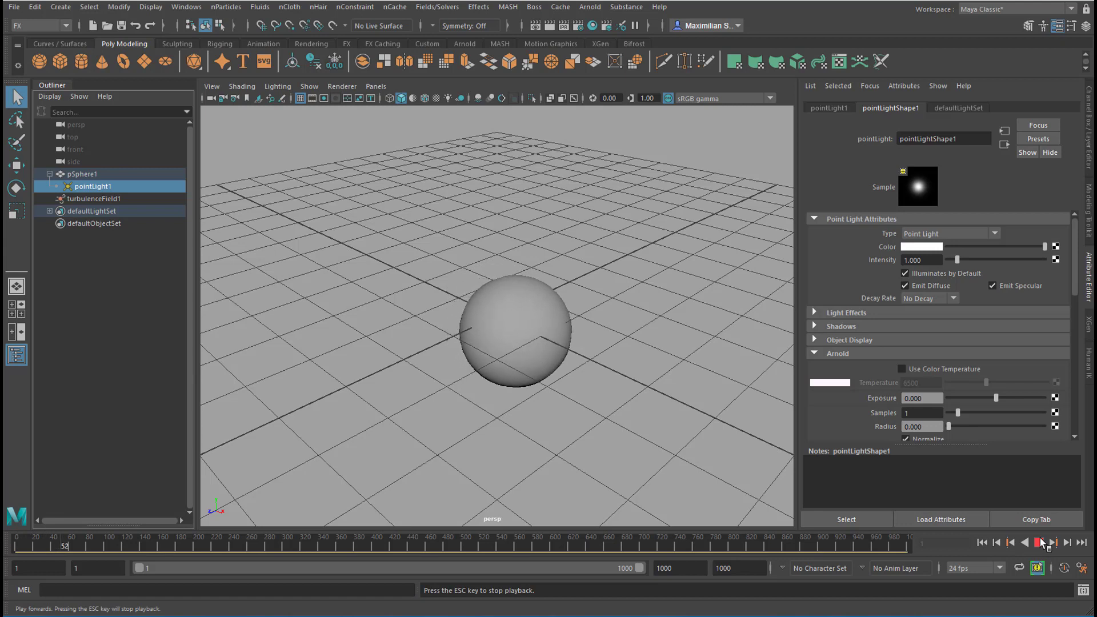
pyautogui.click(1040, 543)
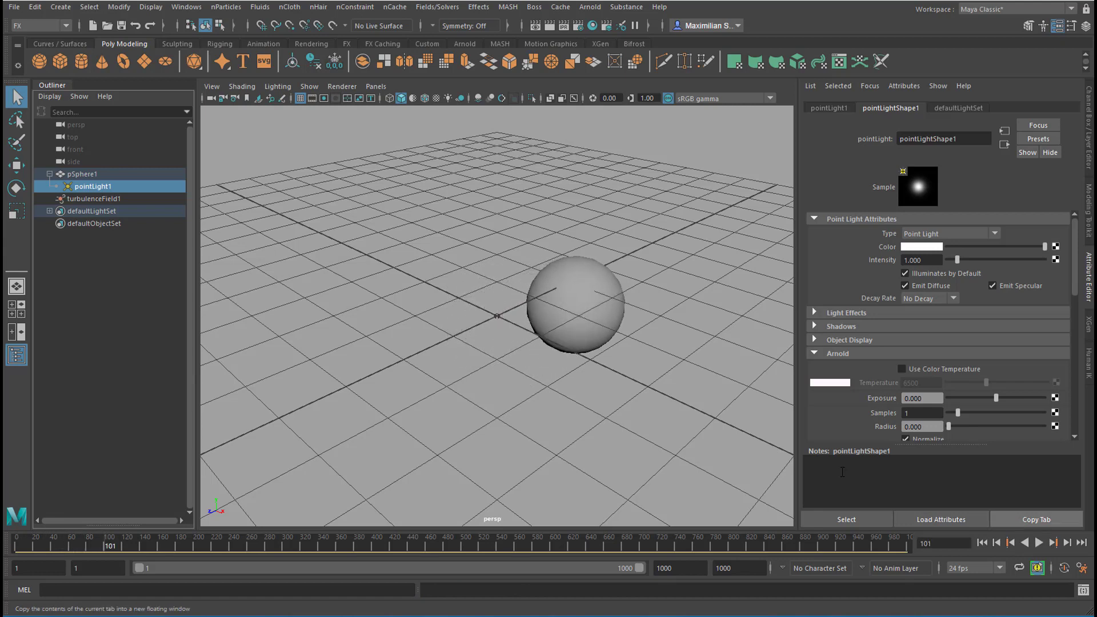
pyautogui.click(594, 328)
pyautogui.hotkey('ctrl', 'h')
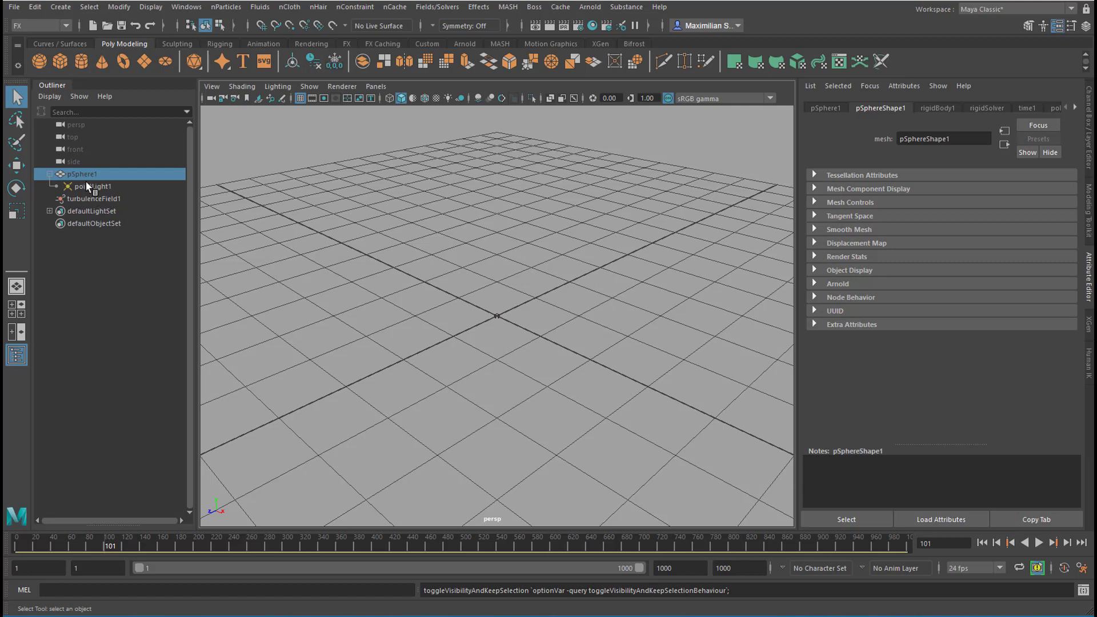
pyautogui.hotkey('ctrl', 'z')
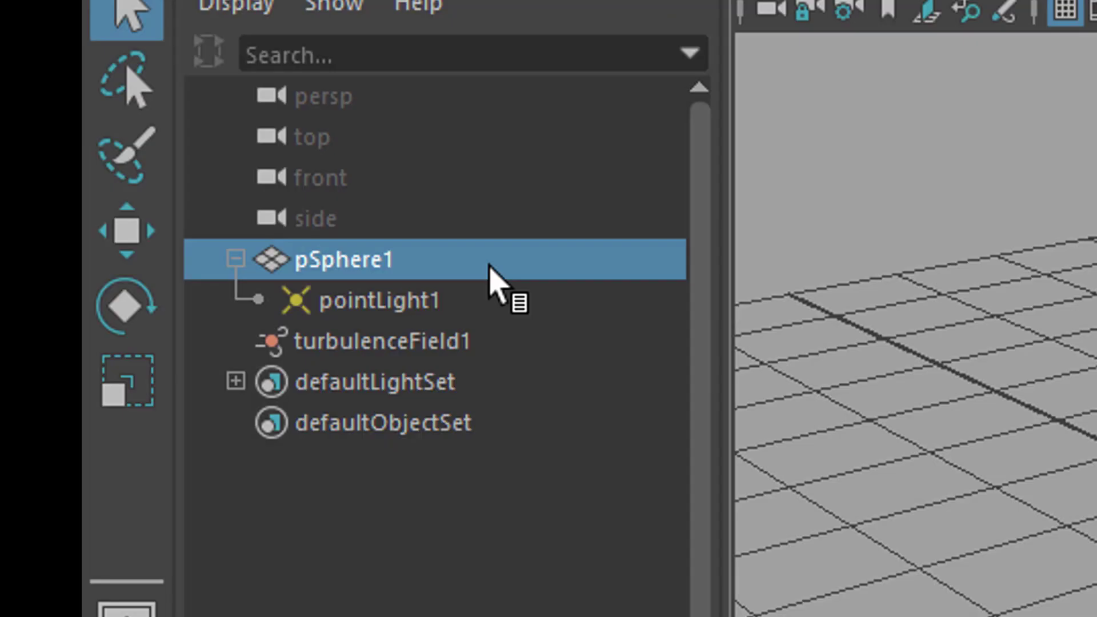
# - List shape nodes in the Outliner and hide pSphereShape1, leaving only the light visible
pyautogui.rightClick(126, 176)
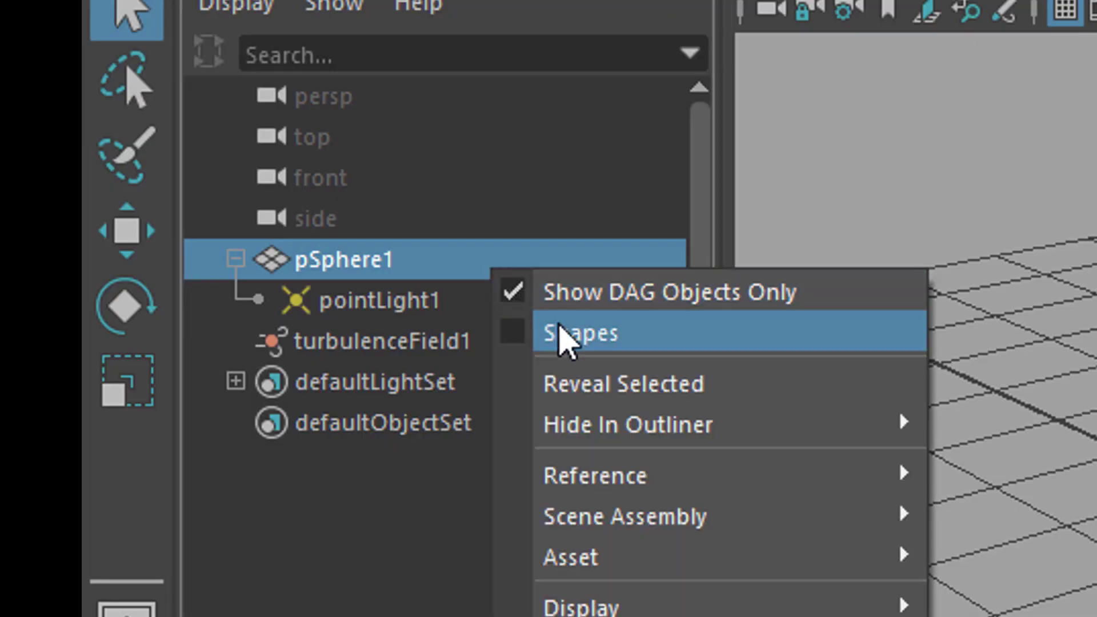
pyautogui.click(566, 337)
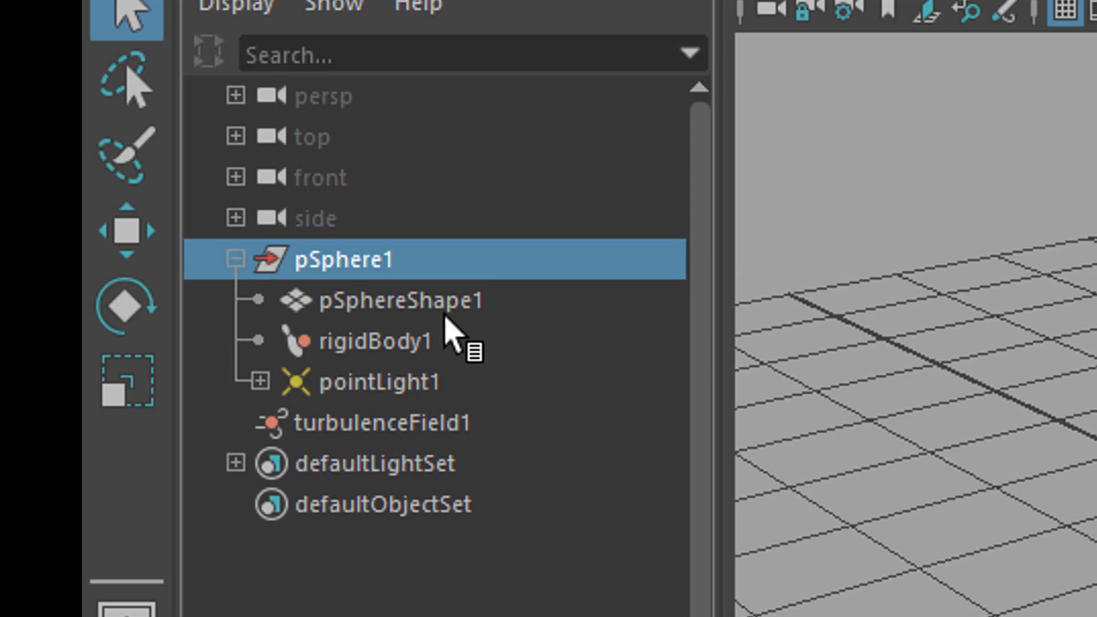
pyautogui.click(437, 303)
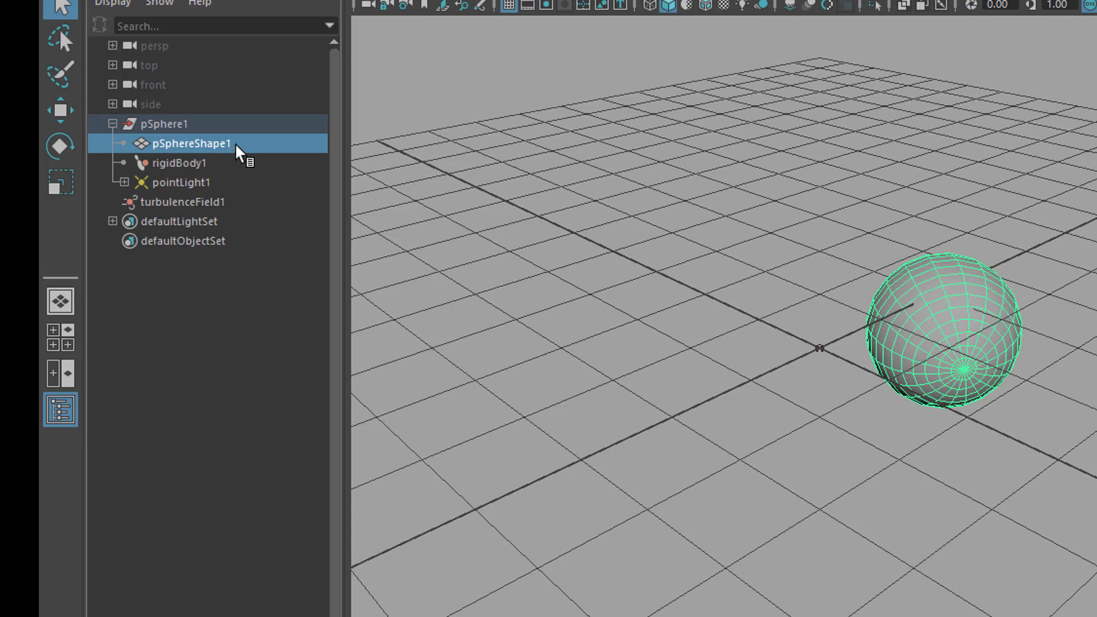
pyautogui.hotkey('ctrl', 'h')
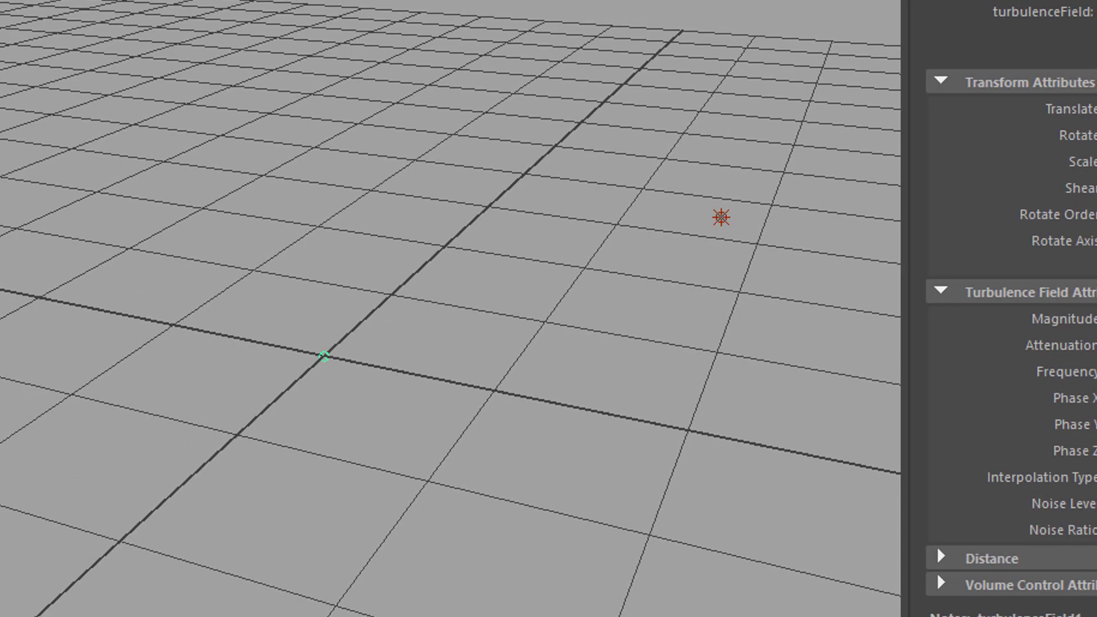
# - Set turbulenceField1 Frequency to 44.262 and replay the simulation from the first frame
pyautogui.moveTo(1096, 360); pyautogui.dragTo(1096, 363)
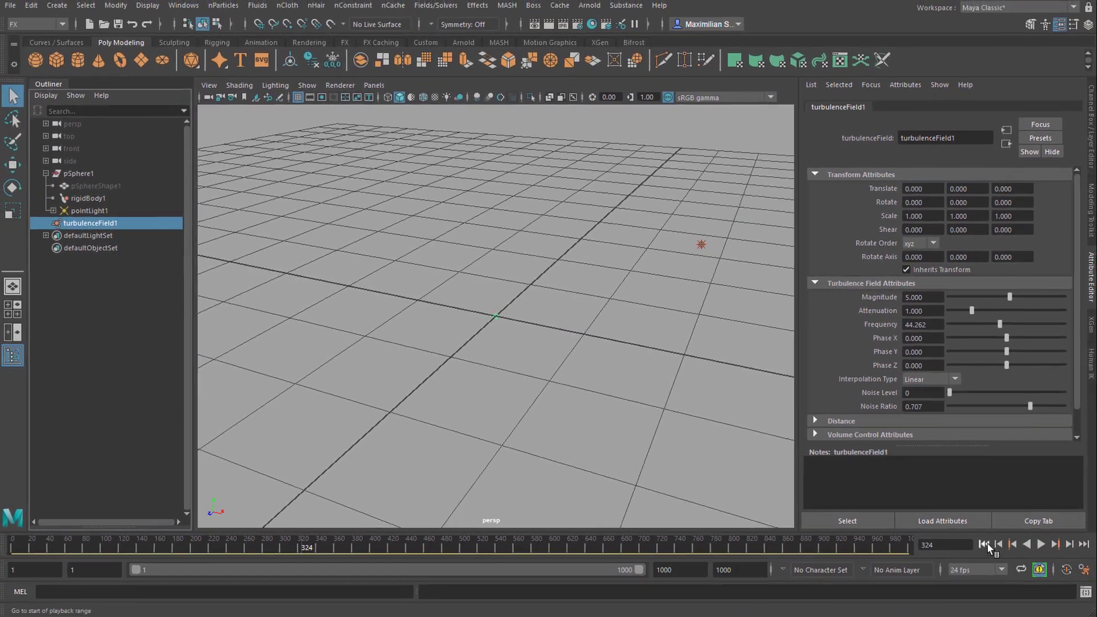
pyautogui.click(1015, 572)
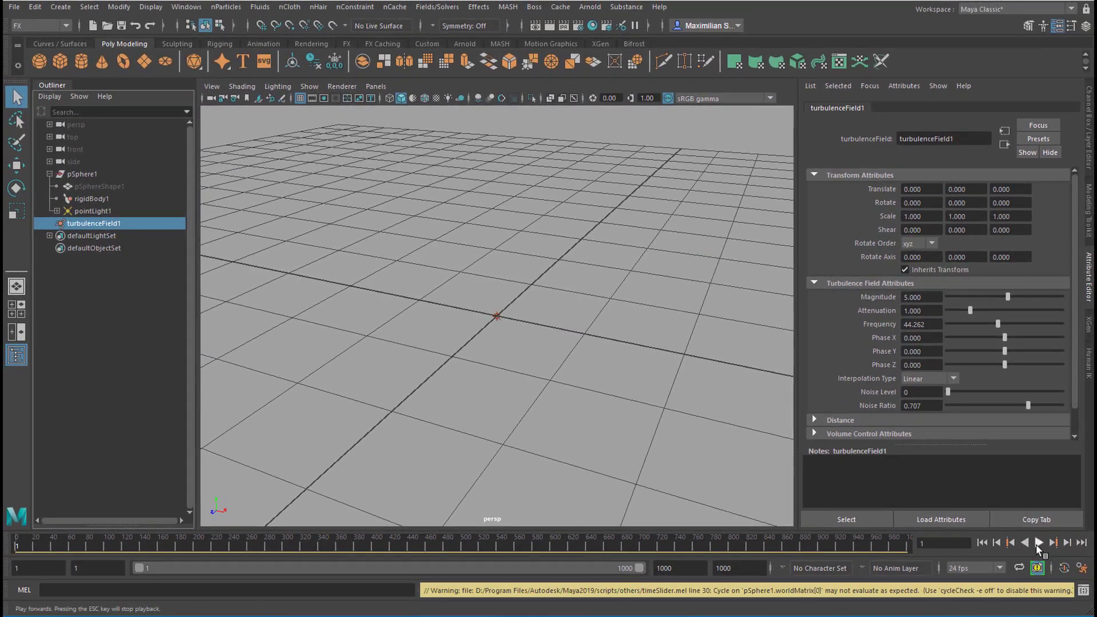
pyautogui.click(1039, 543)
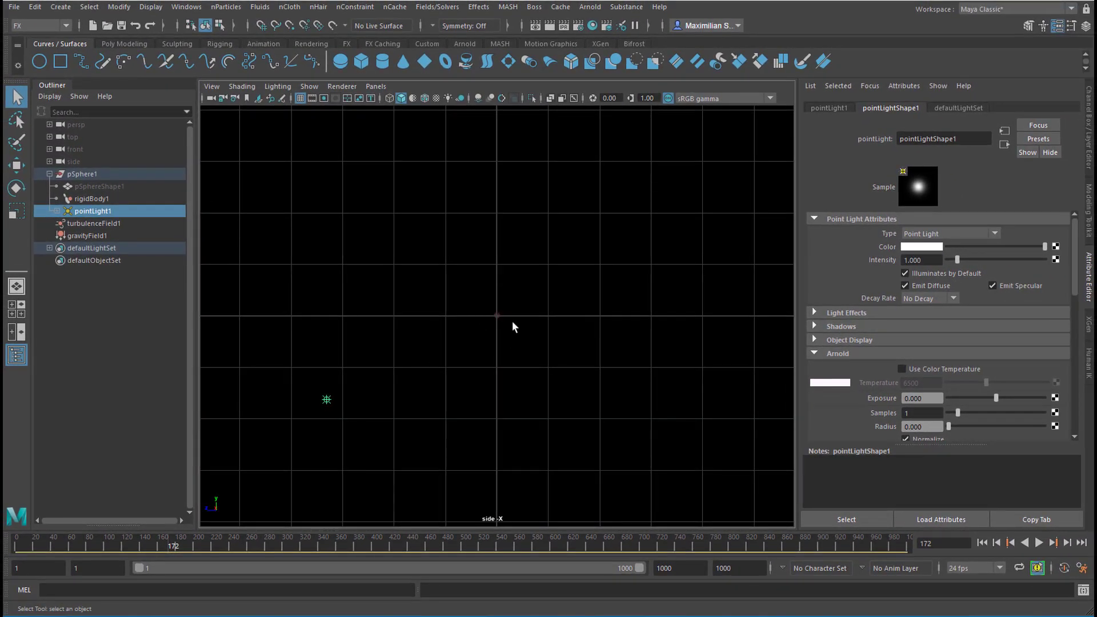
# - Add NURBS plane nurbsPlane1 with Width 13.333 and get ready to move it below the light
pyautogui.click(423, 62)
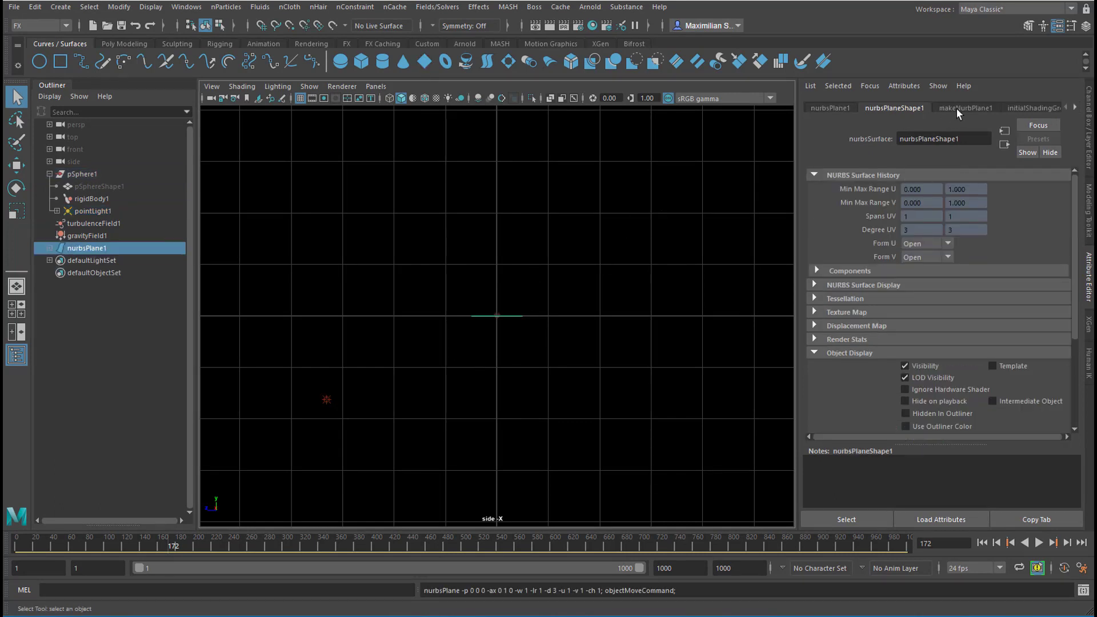
pyautogui.click(955, 109)
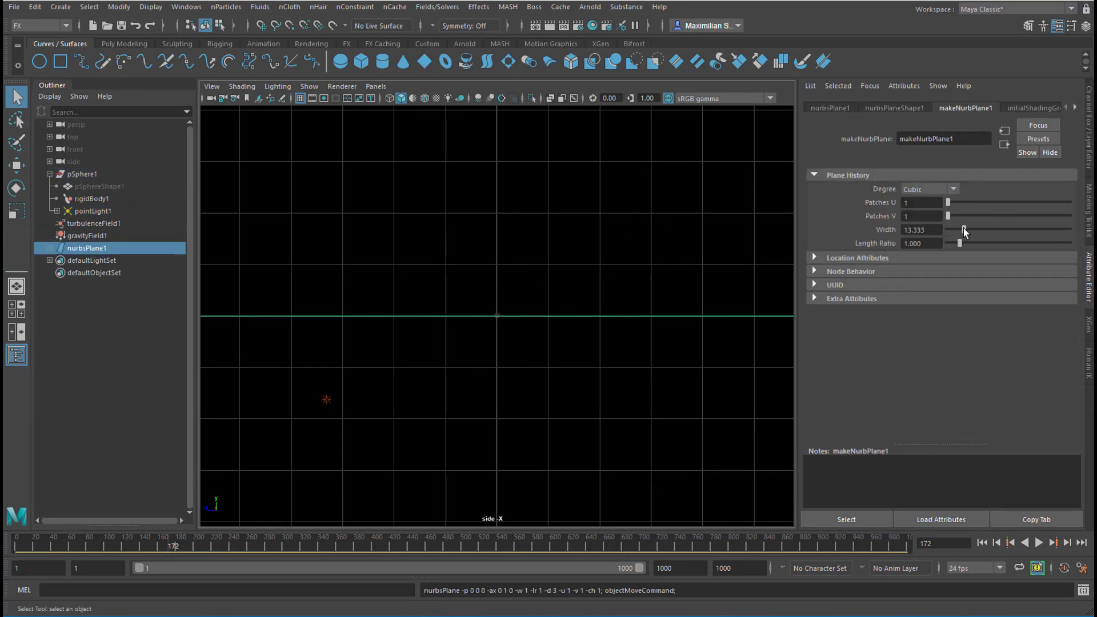
pyautogui.press('w')
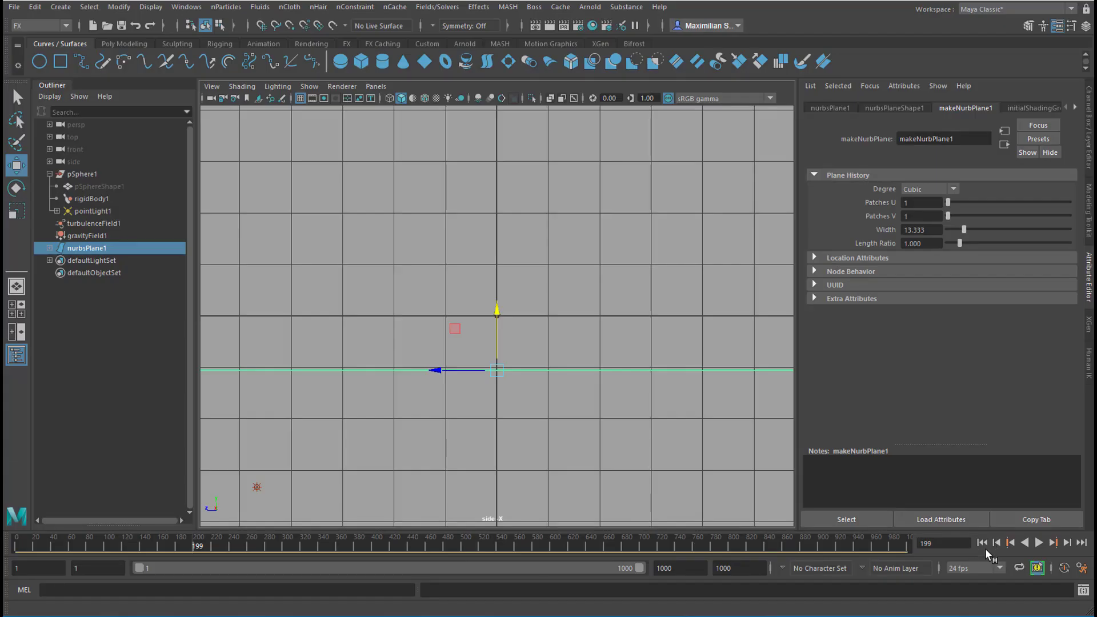
# - Rewind to the first frame and make nurbsPlane1 a passive rigid body
pyautogui.click(987, 542)
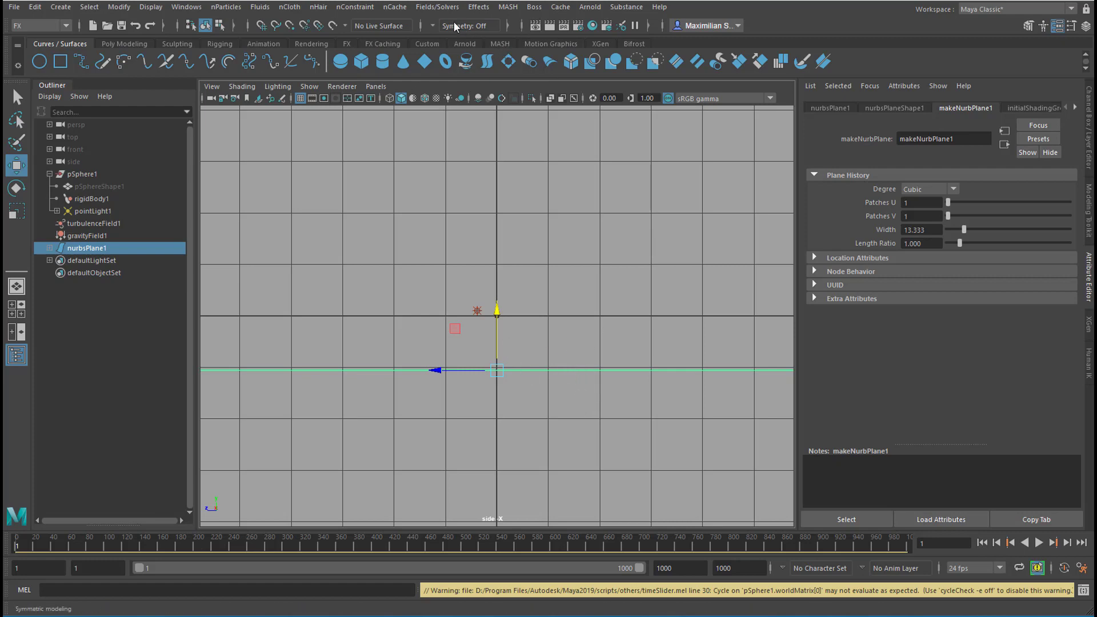
pyautogui.click(437, 7)
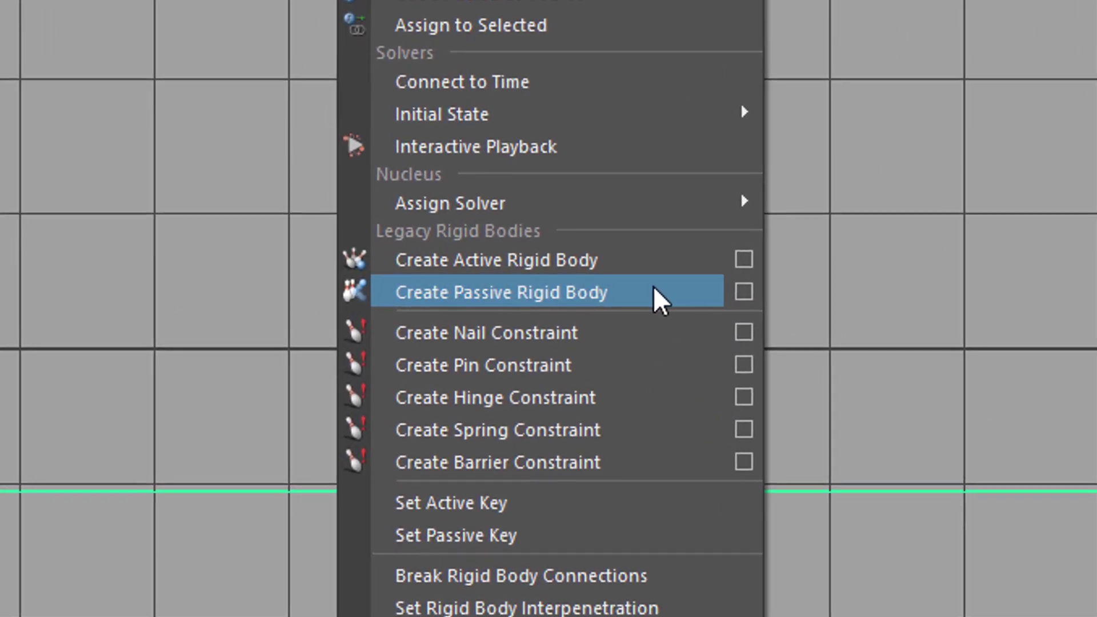
pyautogui.click(670, 290)
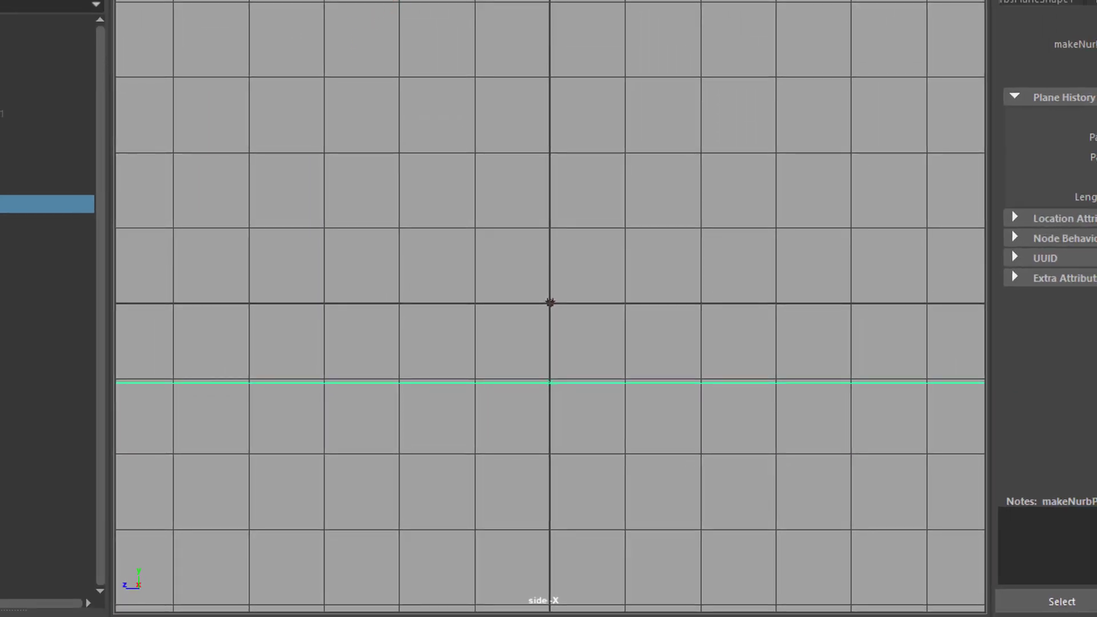
pyautogui.scroll(-5, 634, 443)
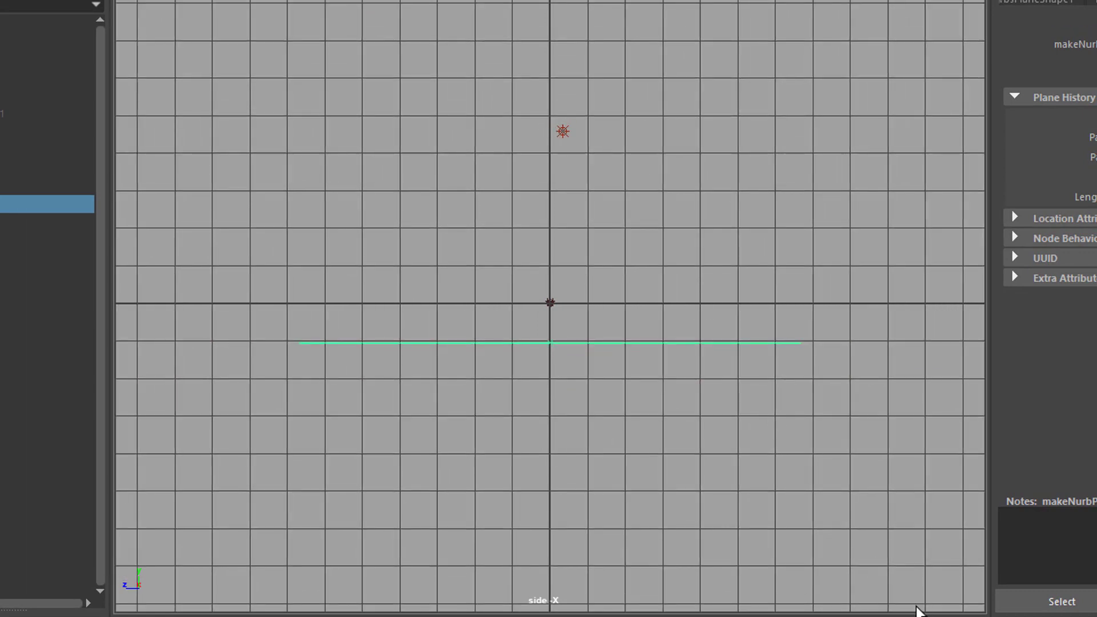